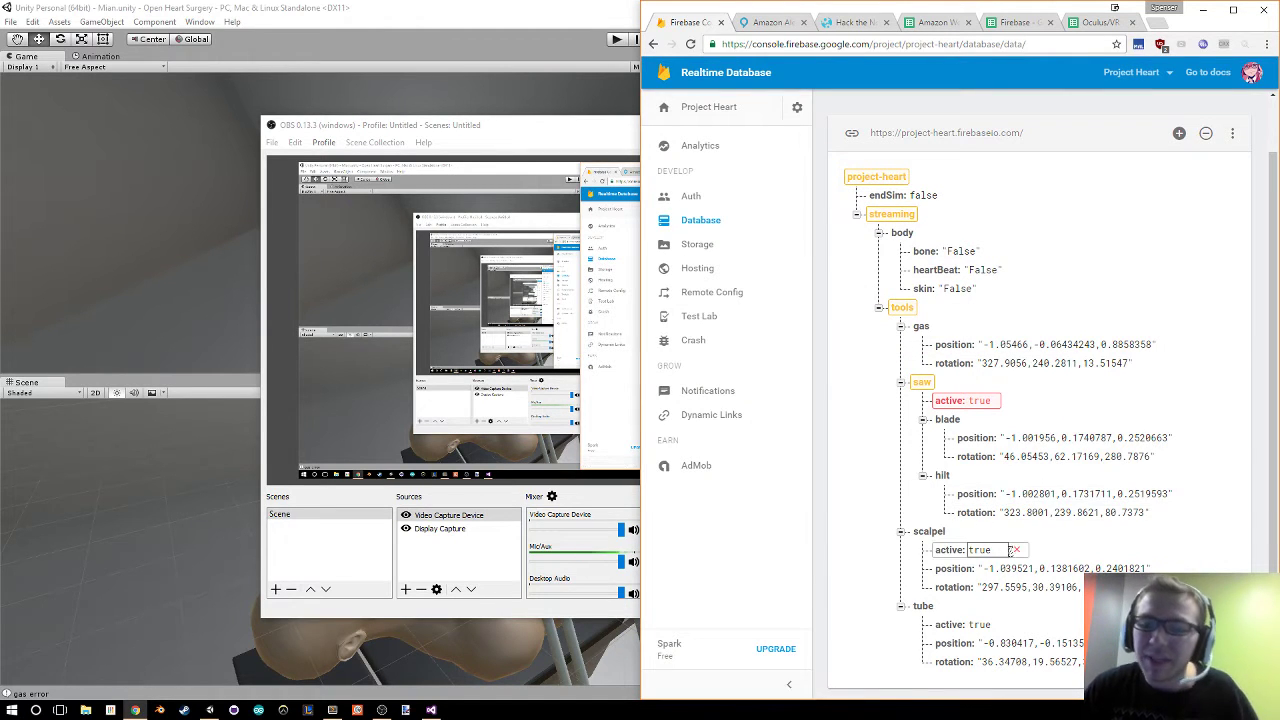
Delete the active entries under scalpel and tube in the project-heart database's streaming tools
left_click(1020, 549)
left_click(1110, 433)
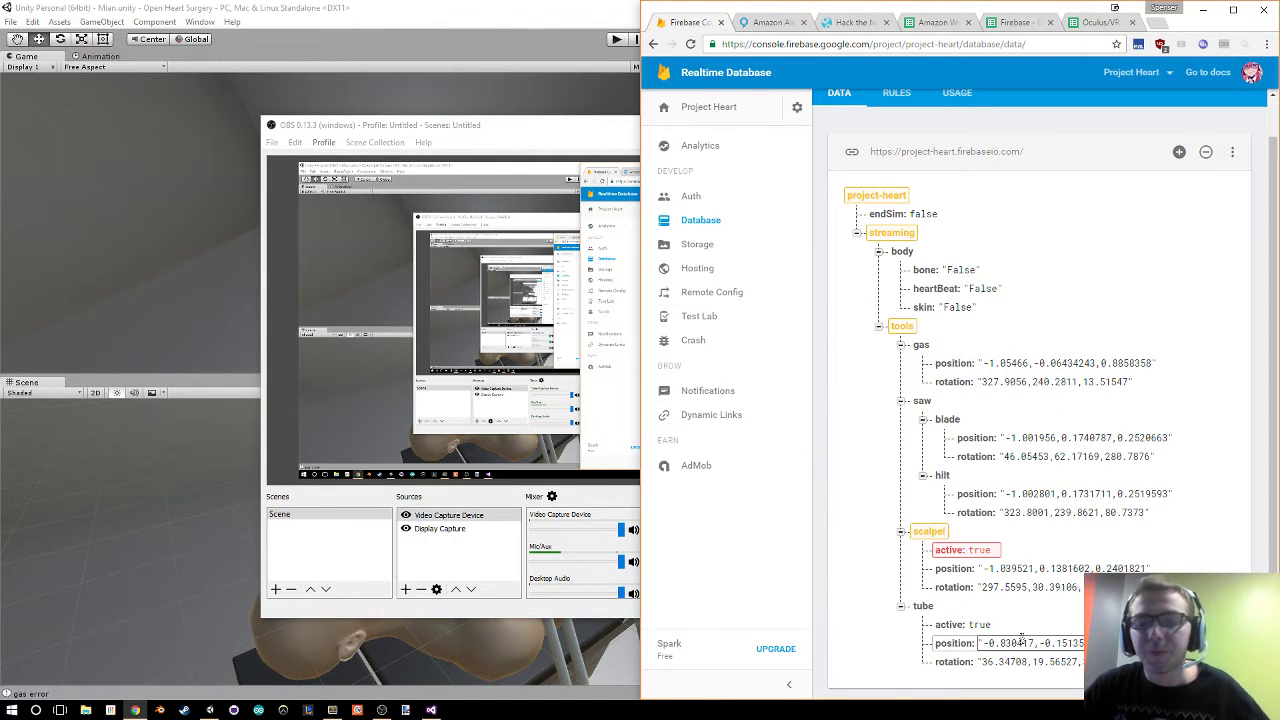
left_click(1021, 626)
left_click(1110, 434)
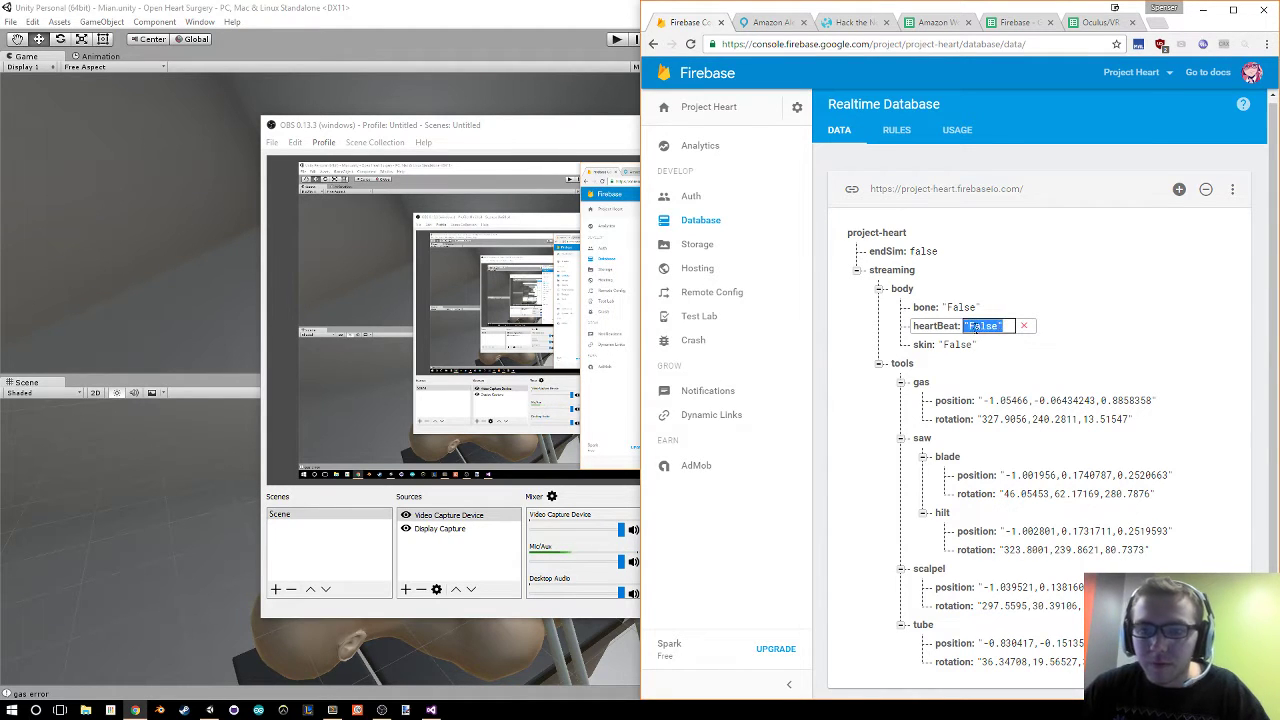
Set the heartBeat, bone and skin values under the streaming body node to true
type("ue")
key("Return")
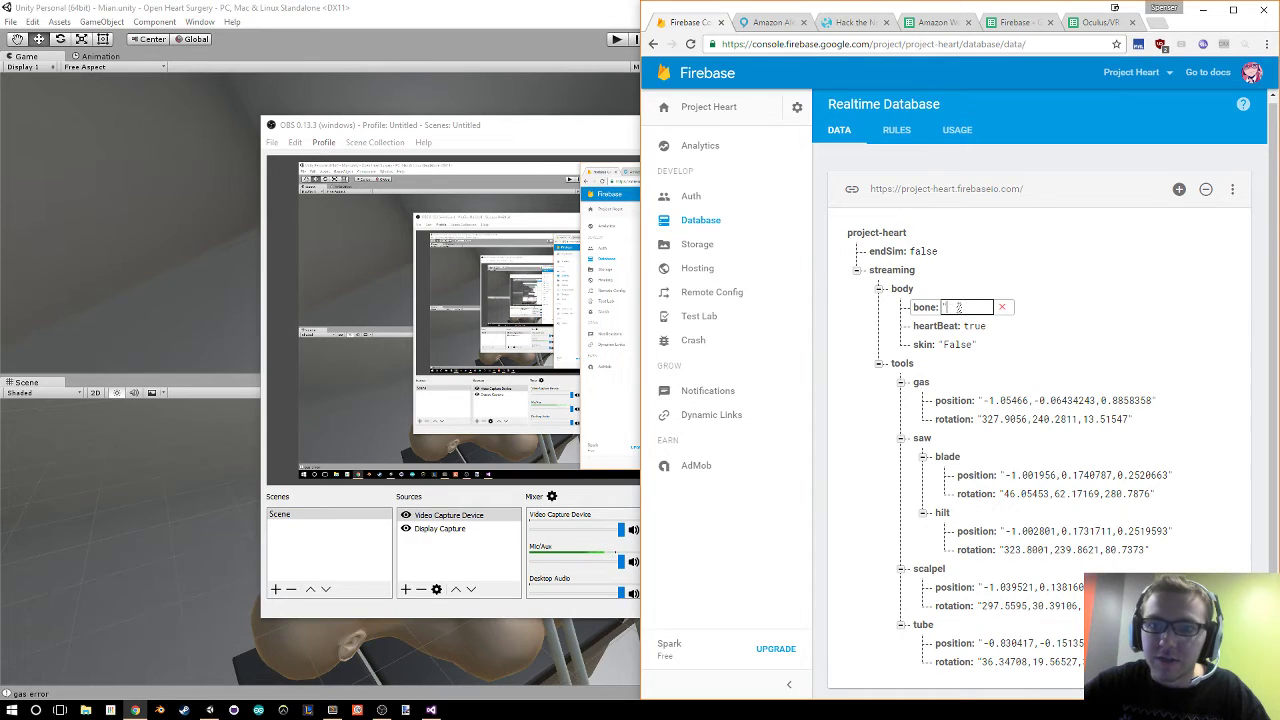
left_click(959, 307)
type("true")
key("Return")
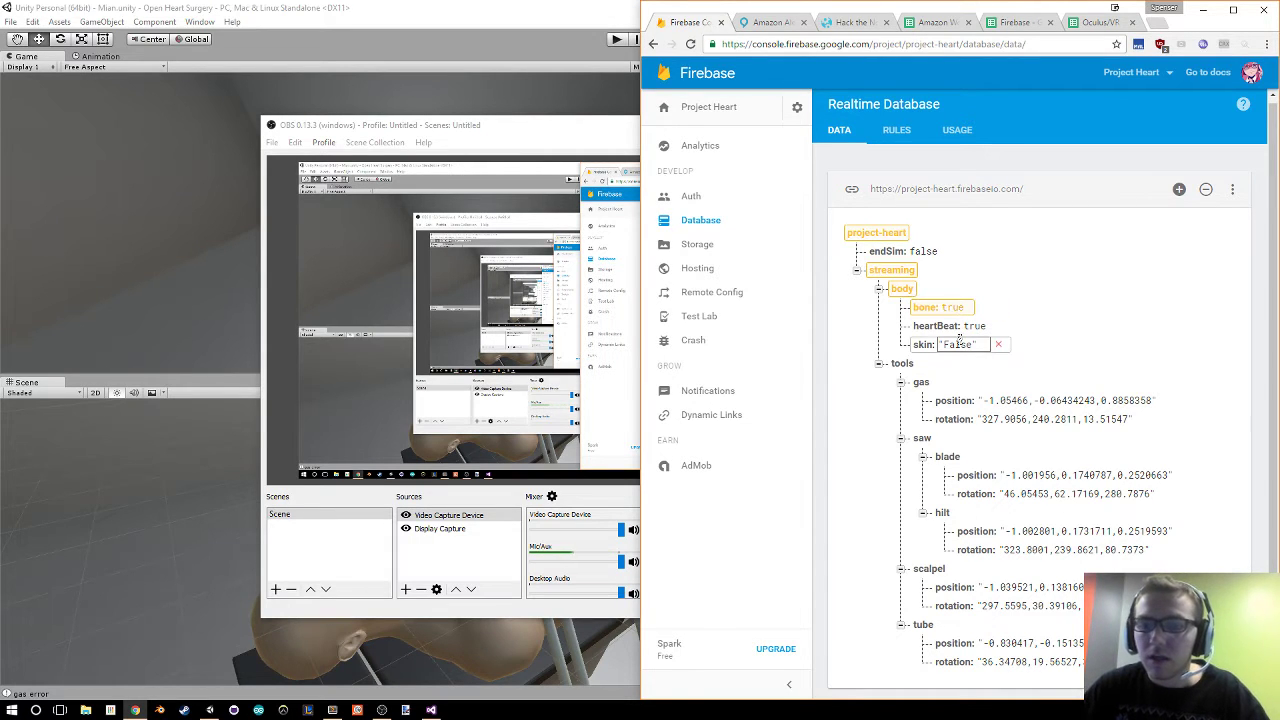
type("\"")
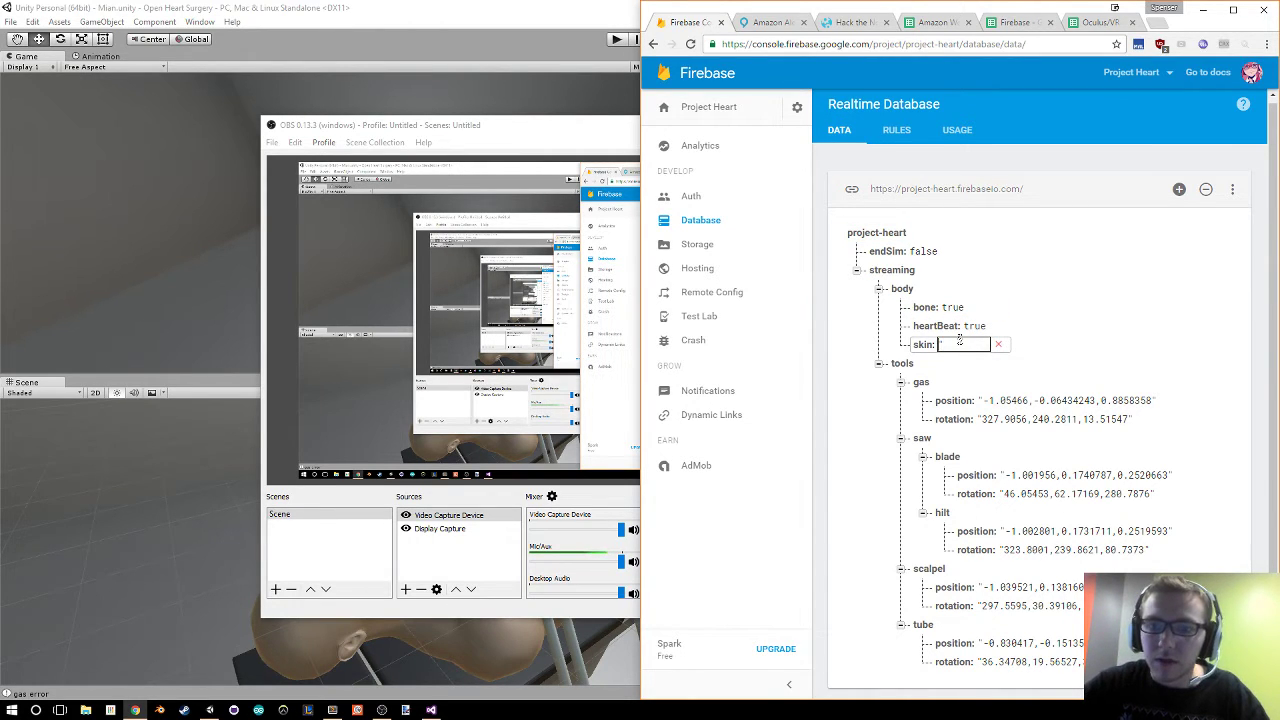
type("rue")
key("Return")
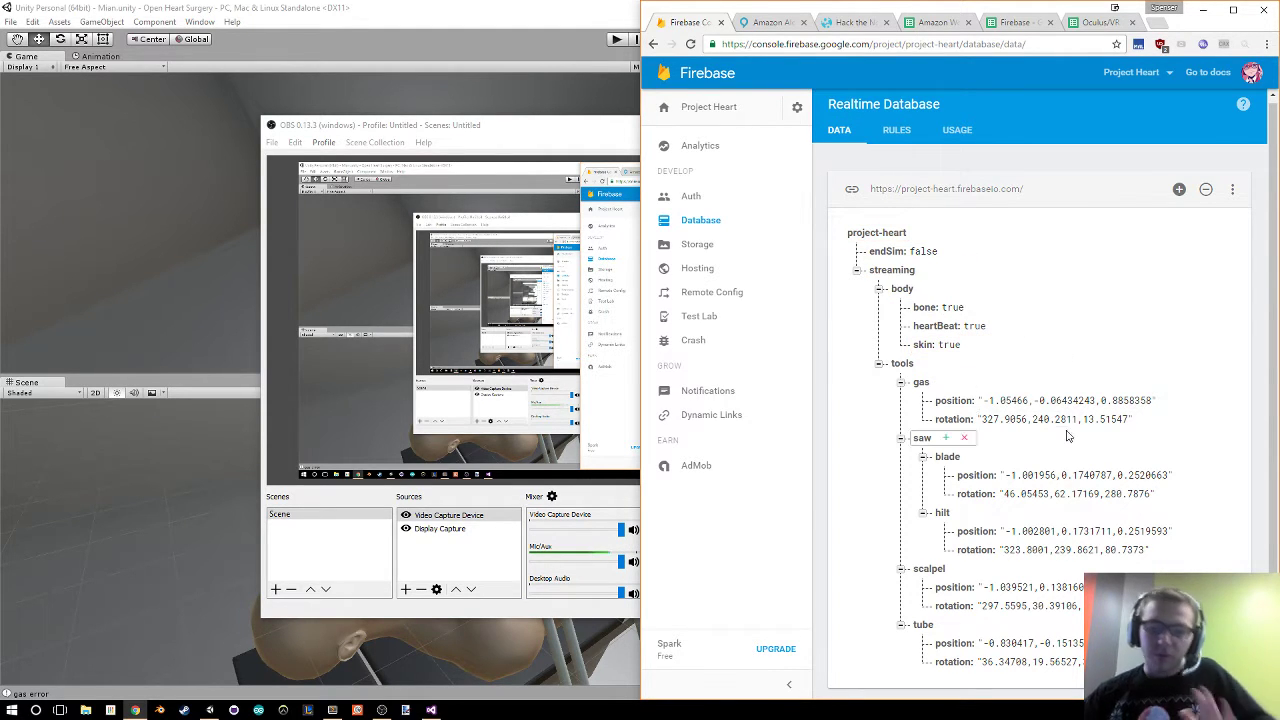
Switch to the Unity editor, run the open heart surgery scene in play mode and stop it once the operation is finished
left_click(1016, 400)
left_click(1022, 188)
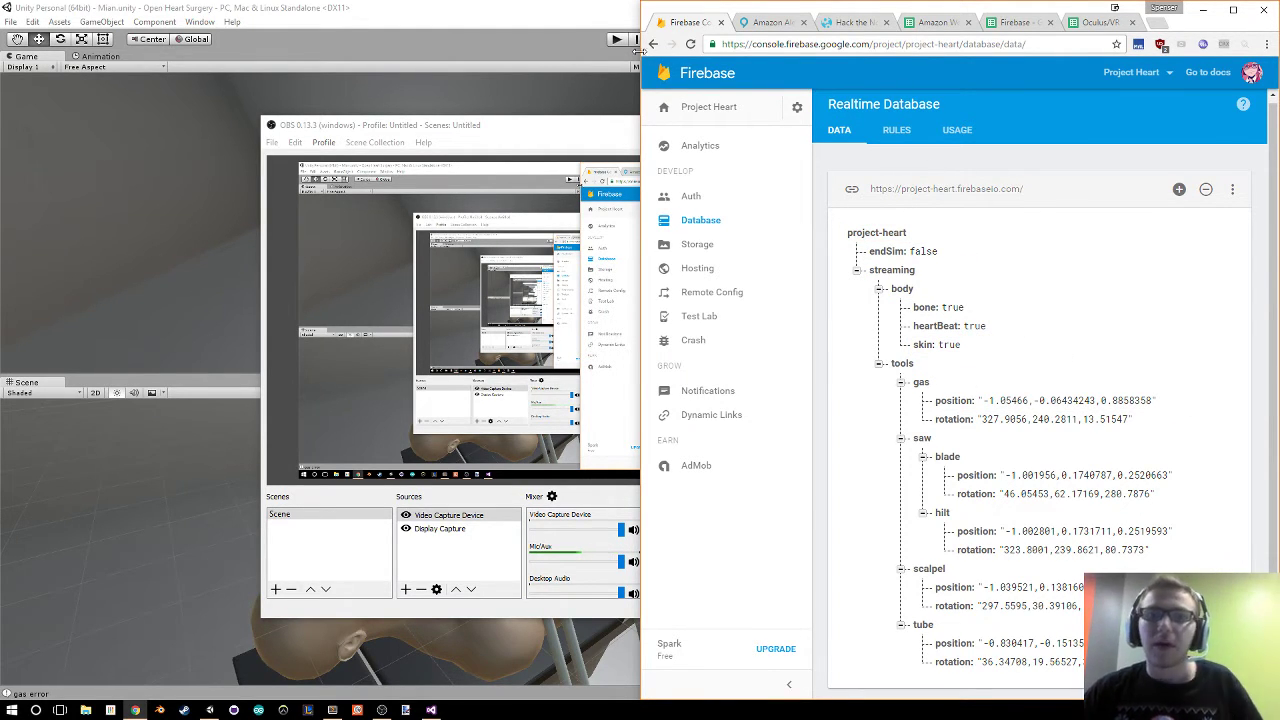
left_click(545, 18)
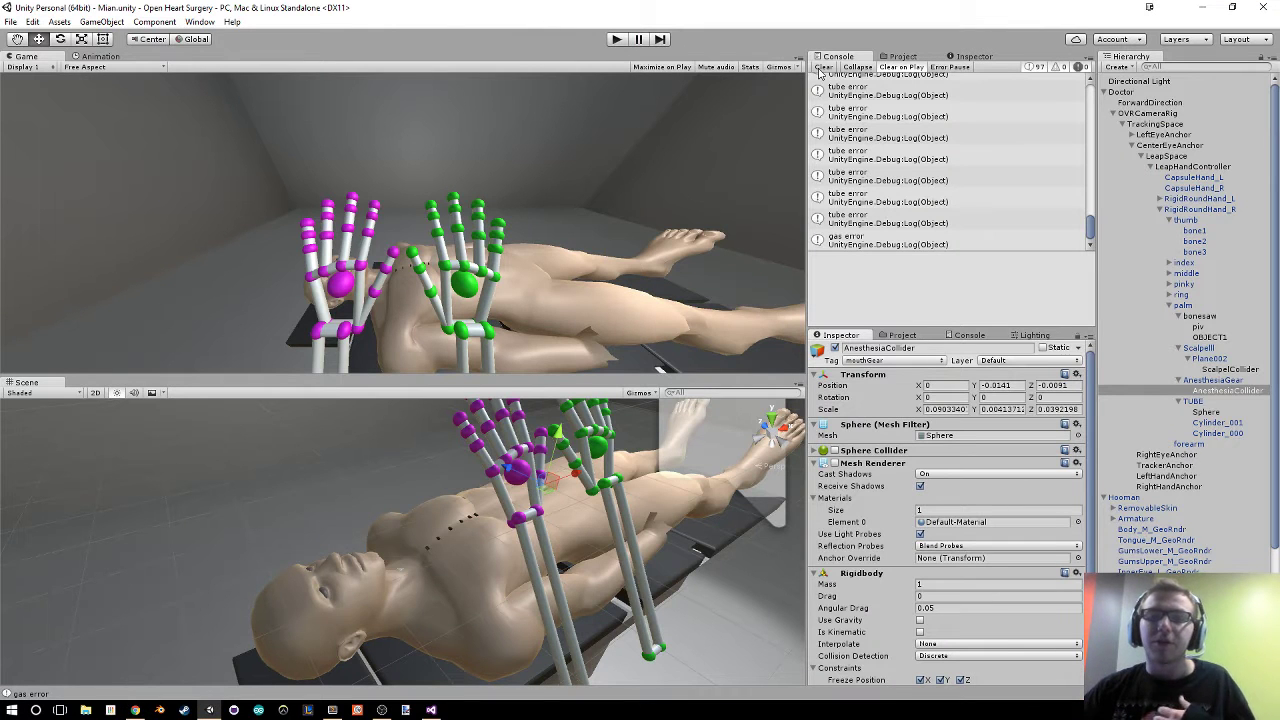
left_click(618, 39)
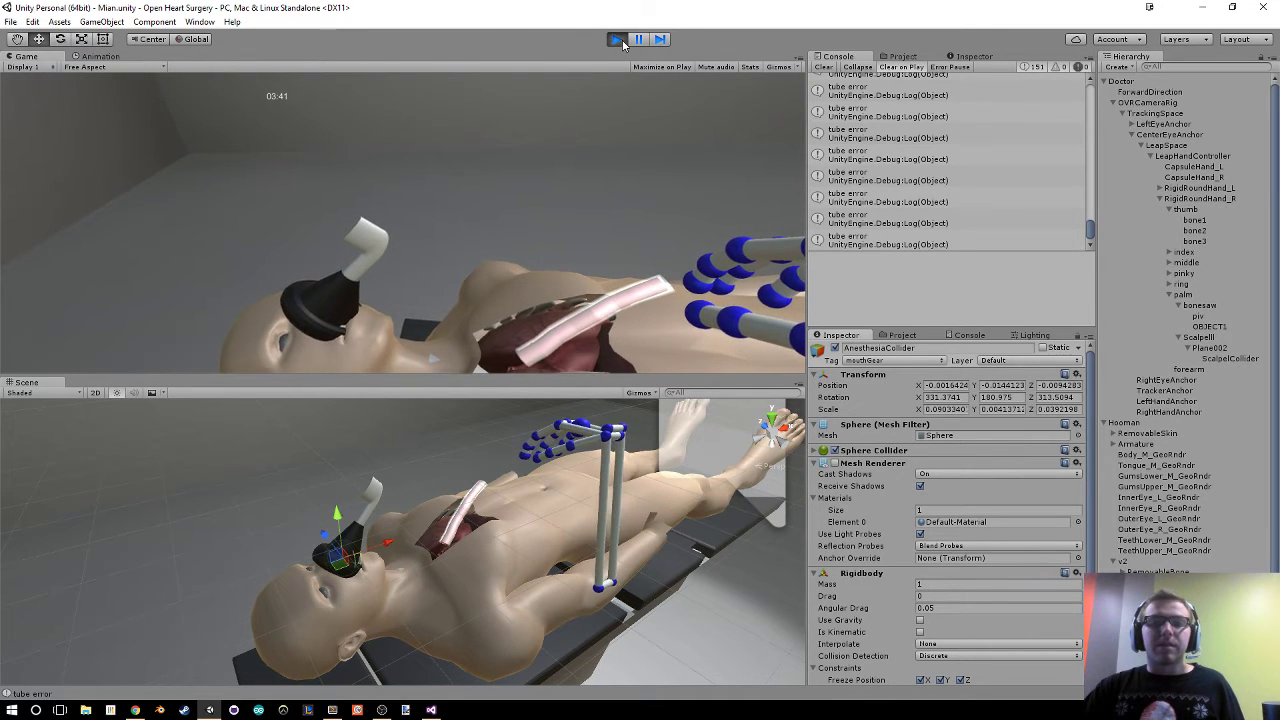
left_click(619, 40)
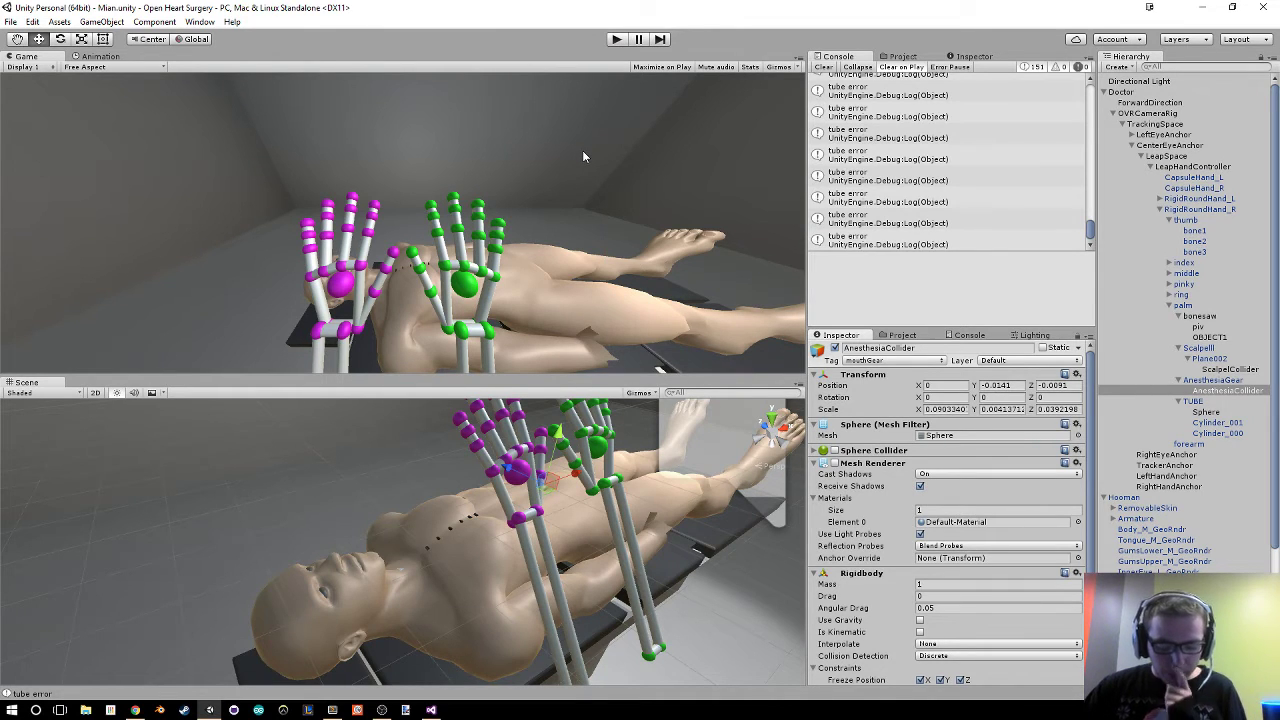
Clear the console log and select the Doctor object in the scene hierarchy
left_click(826, 67)
left_click(1124, 82)
left_click(1124, 92)
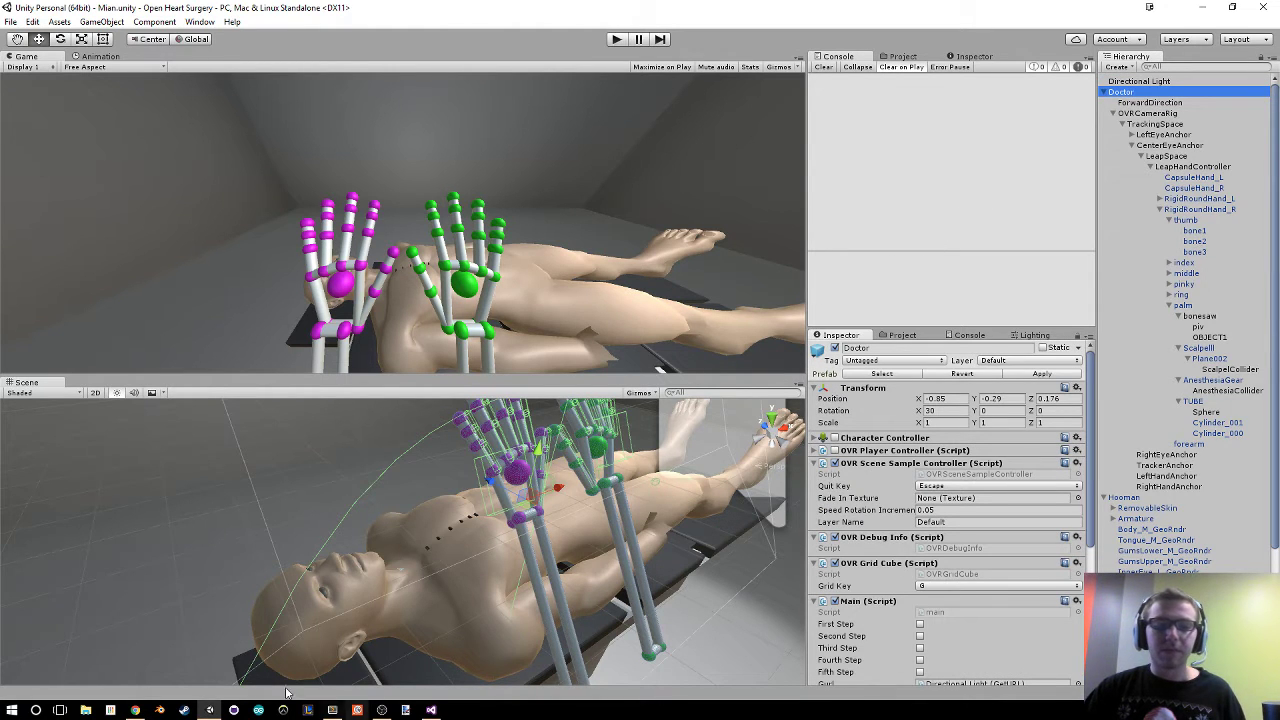
Switch to the Firebase console in Chrome and examine the endSim, body and tools values of the project-heart database
mouse_move(137, 710)
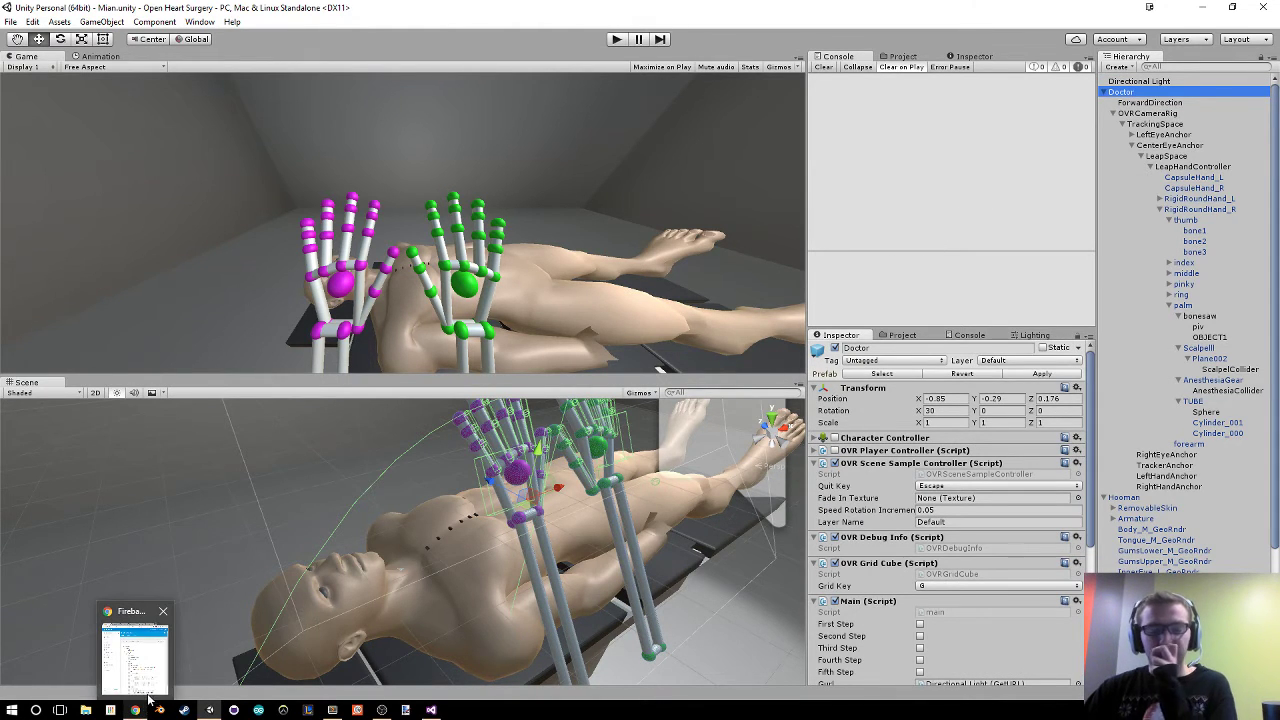
mouse_move(152, 688)
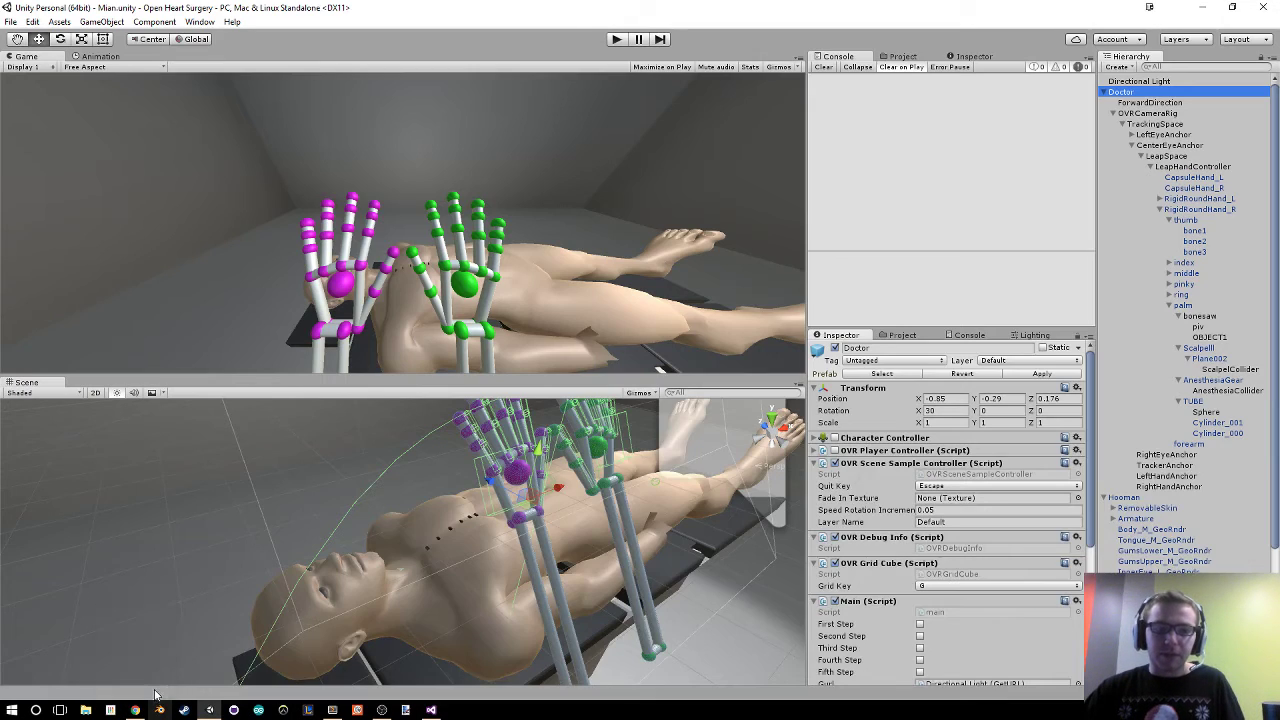
mouse_move(160, 665)
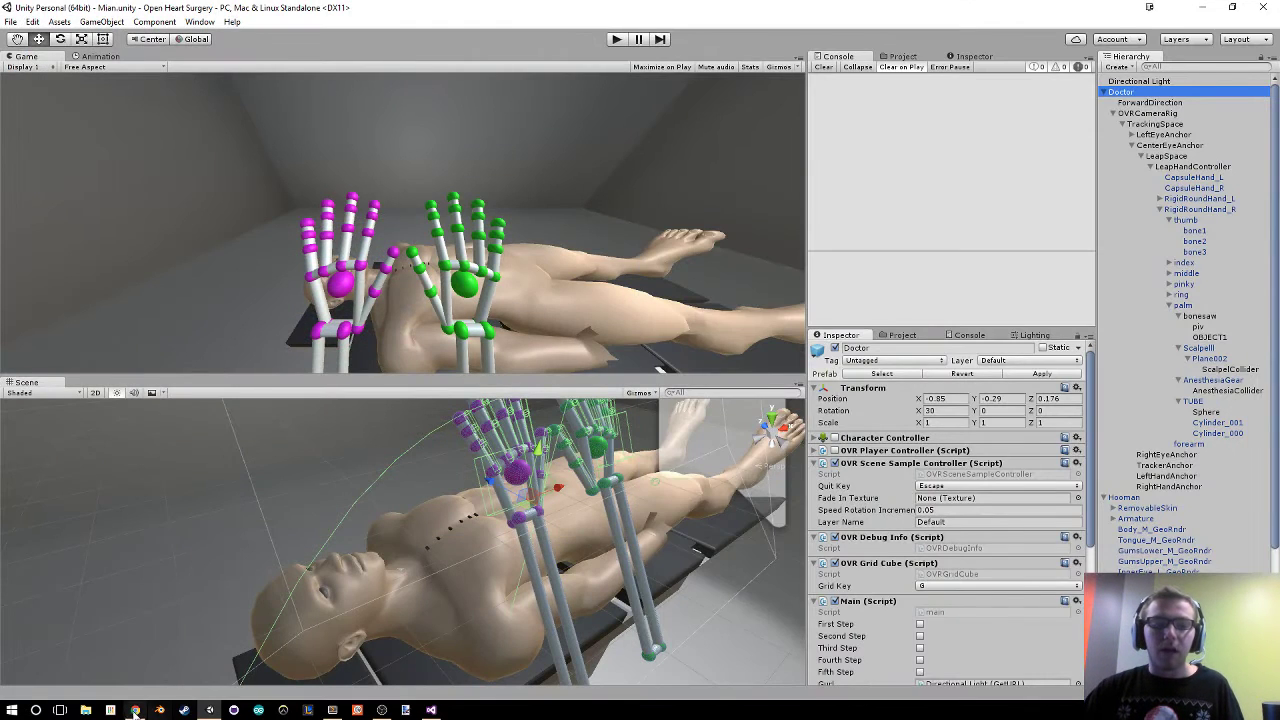
left_click(135, 710)
scroll(1094, 440, "down", 1)
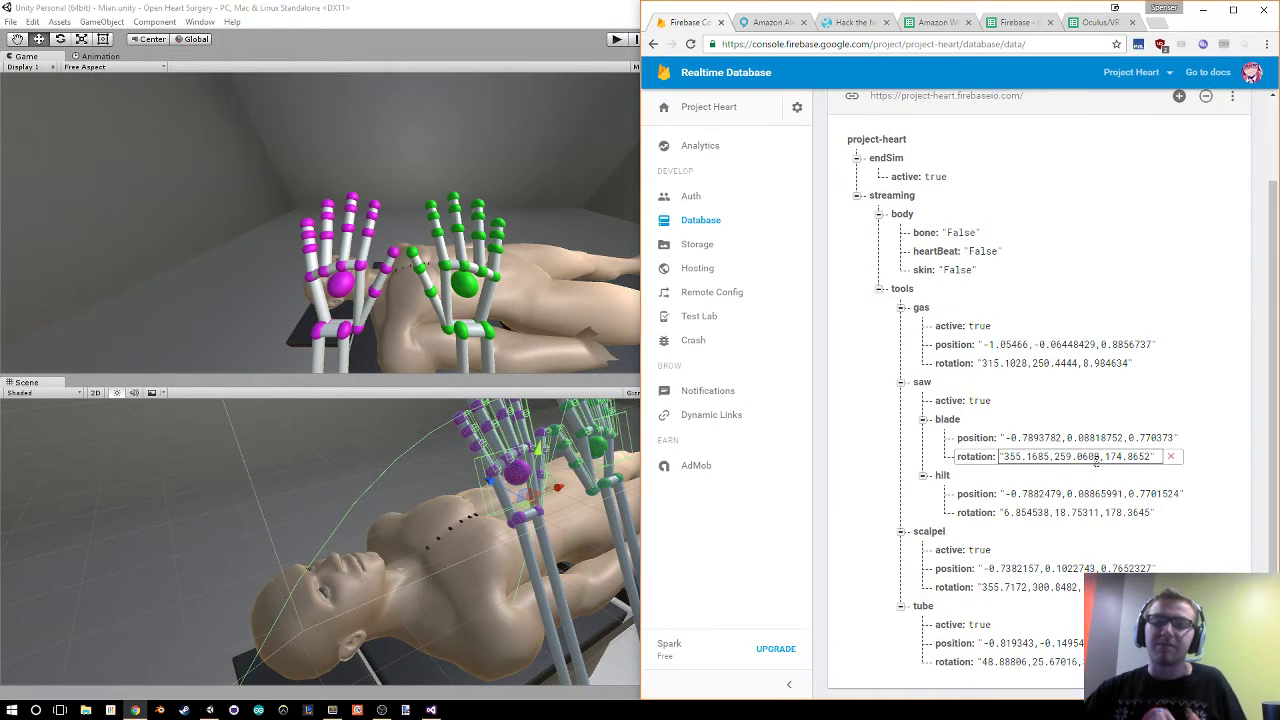
scroll(1094, 458, "up", 1)
scroll(1016, 229, "down", 1)
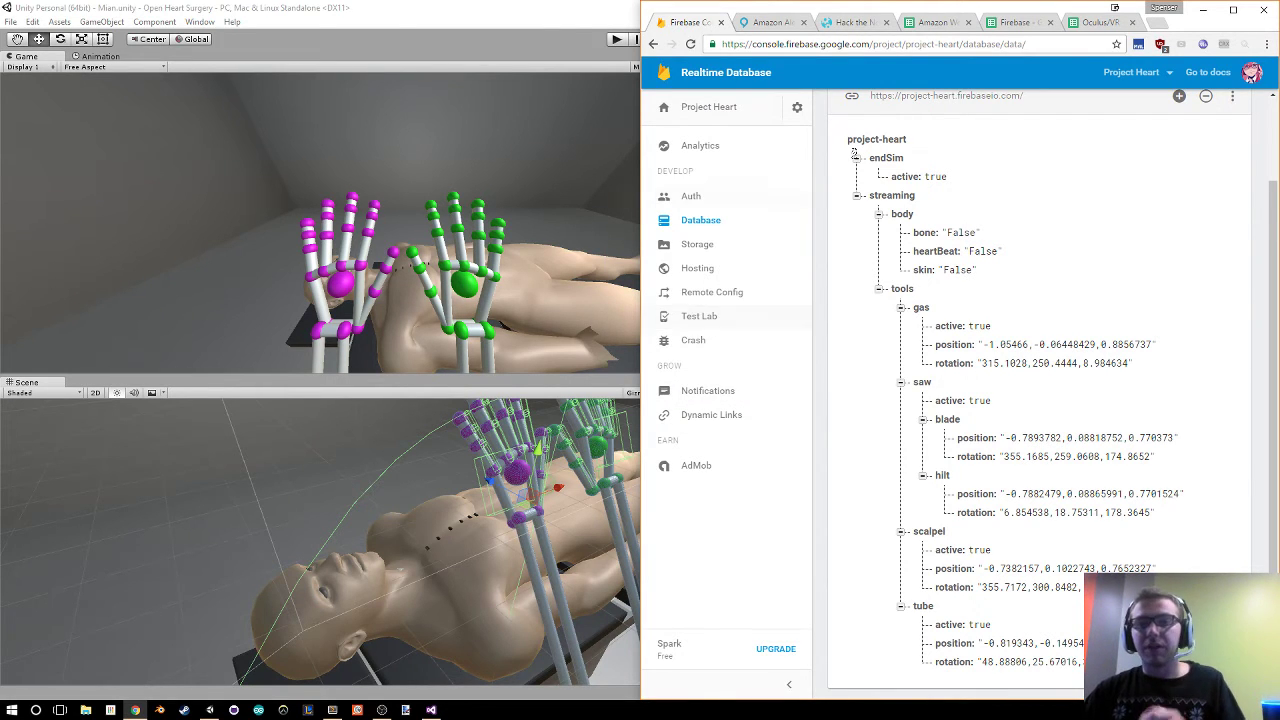
Switch back to Unity, check the RigidRoundHand_R components and enable the Replay Movements script on the Directional Light
left_click(512, 37)
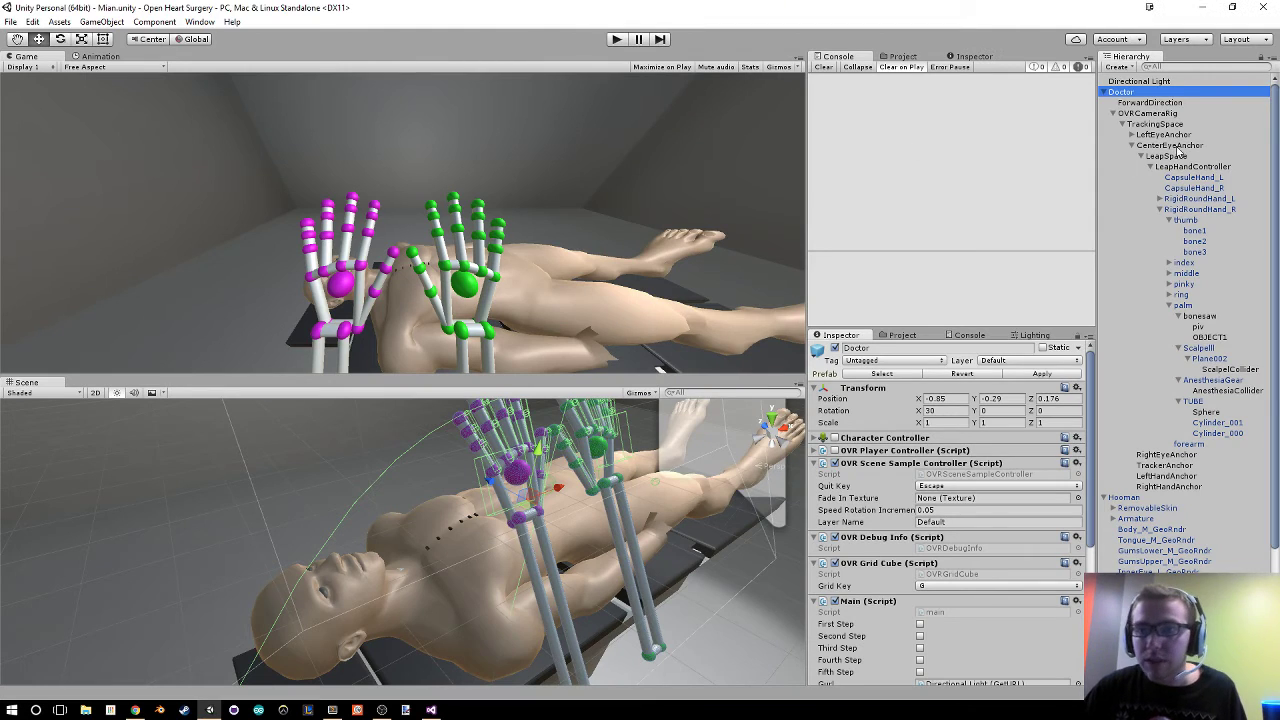
left_click(1208, 208)
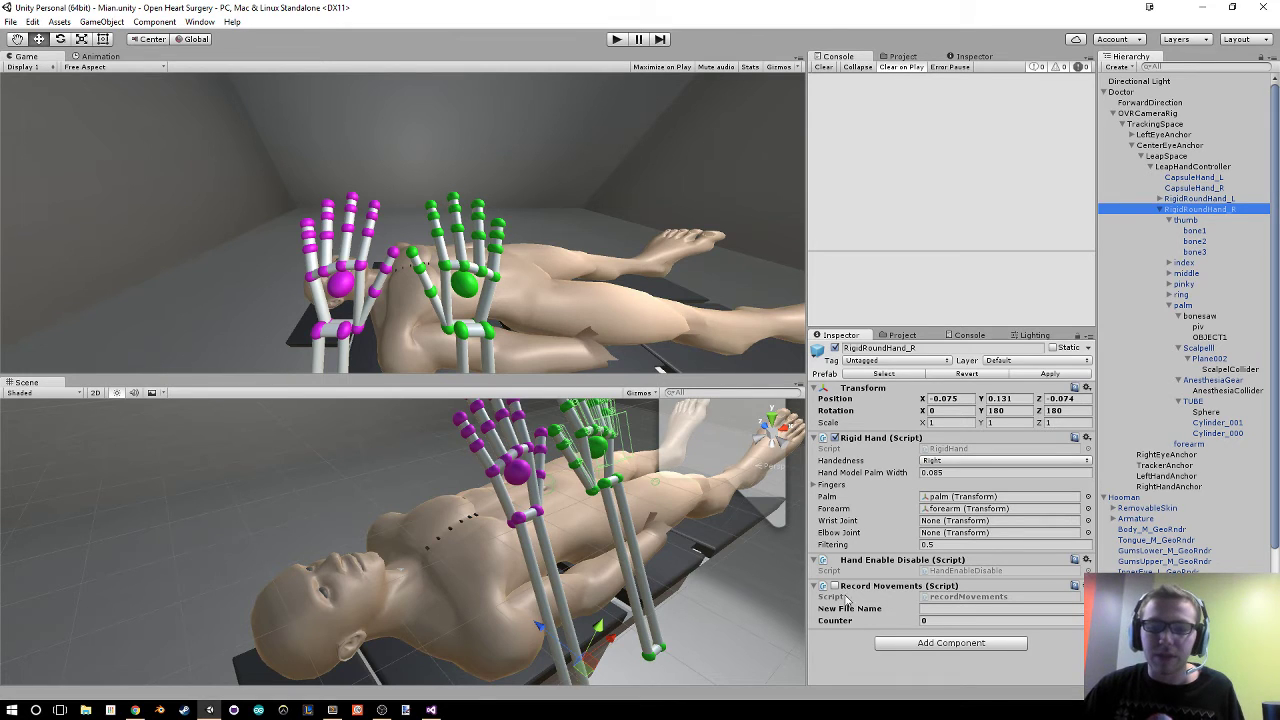
left_click(1146, 93)
key("Up")
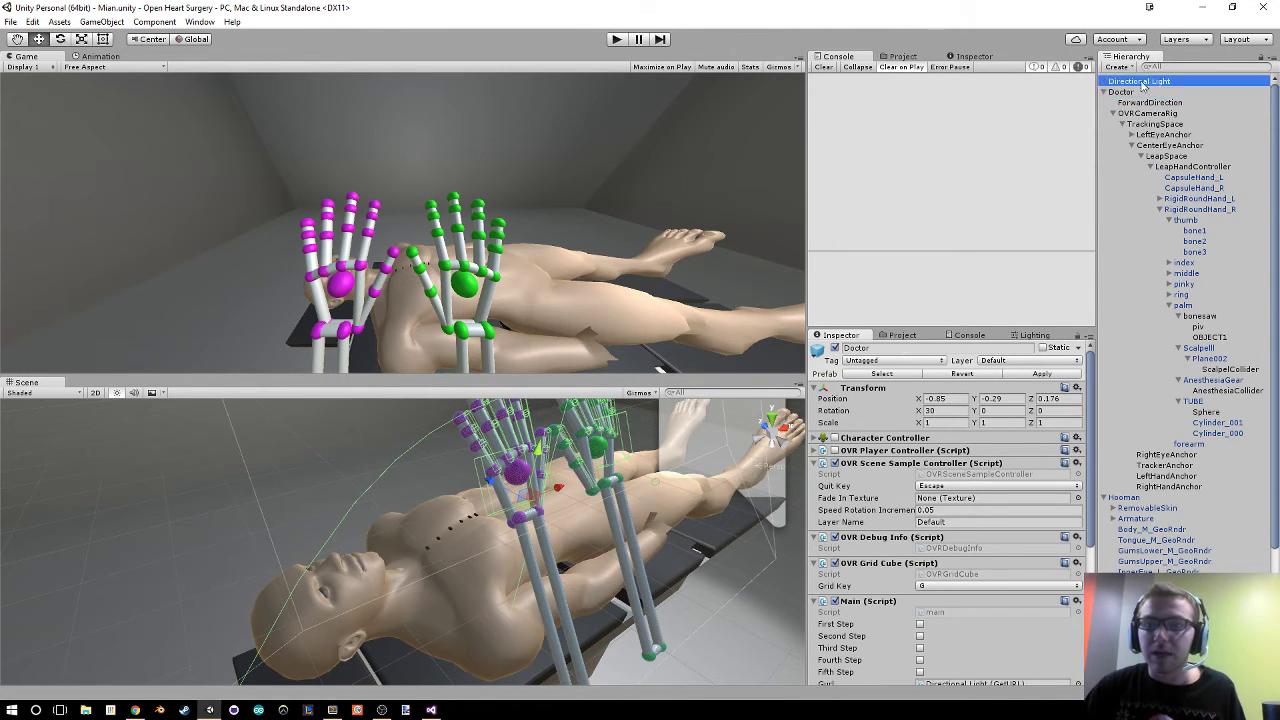
left_click(835, 463)
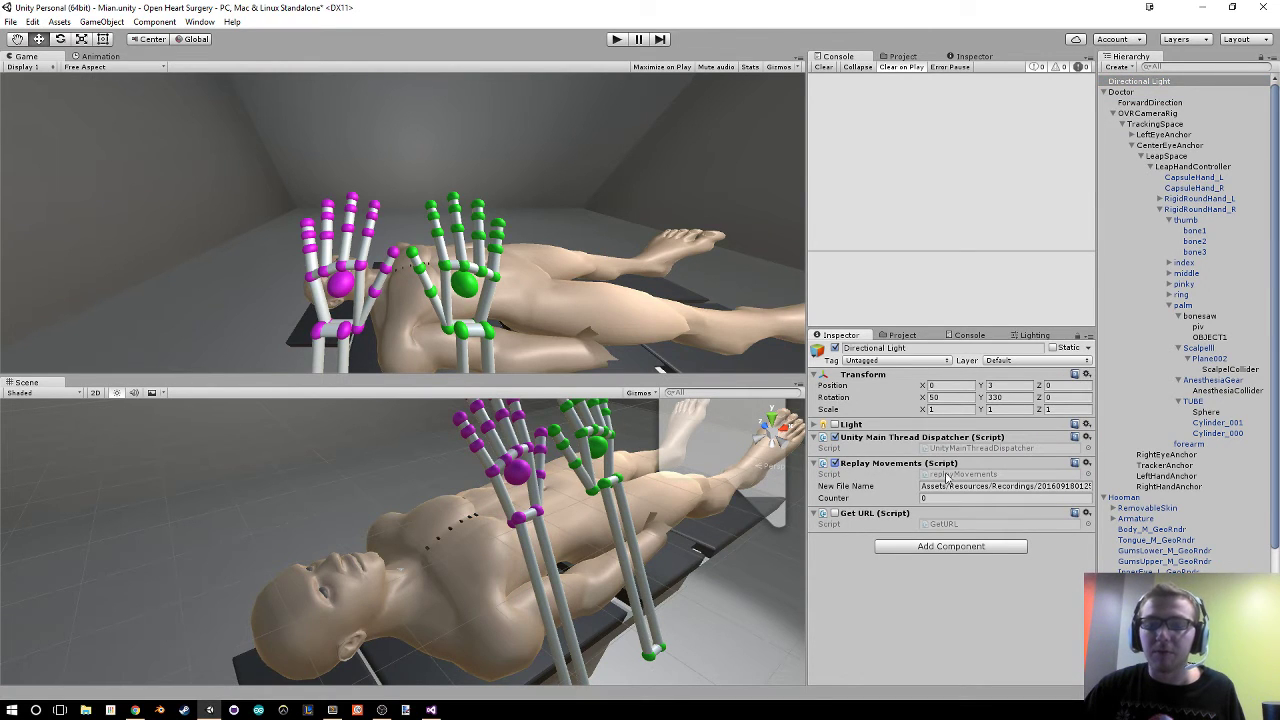
Disable the Leap Hand Controller script on the LeapHandController object and start the scene in play mode
left_click(1202, 210)
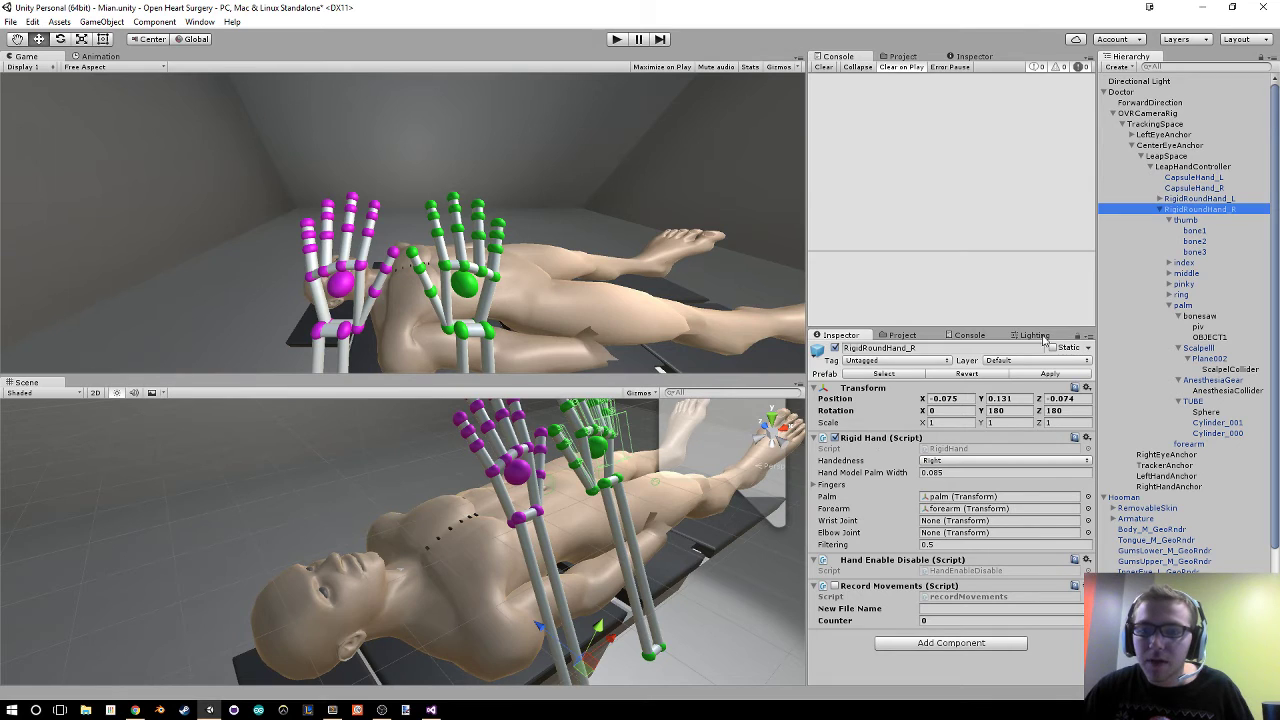
left_click(1200, 167)
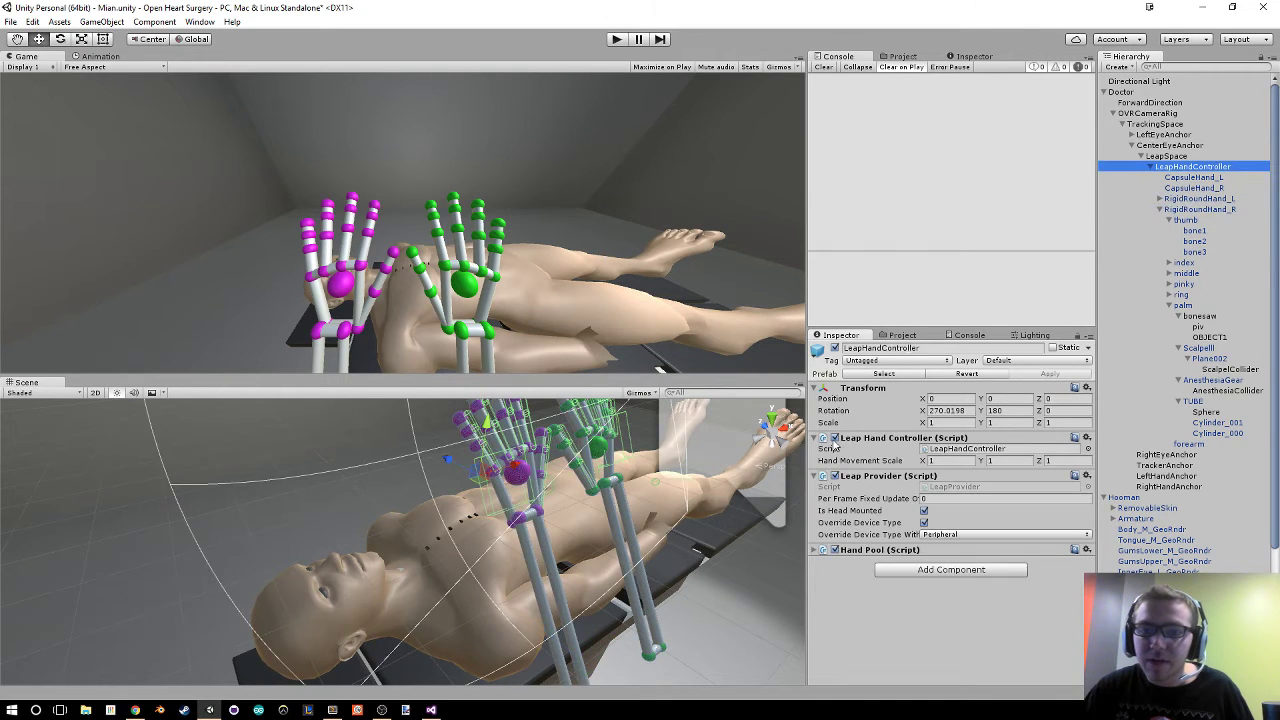
left_click(836, 440)
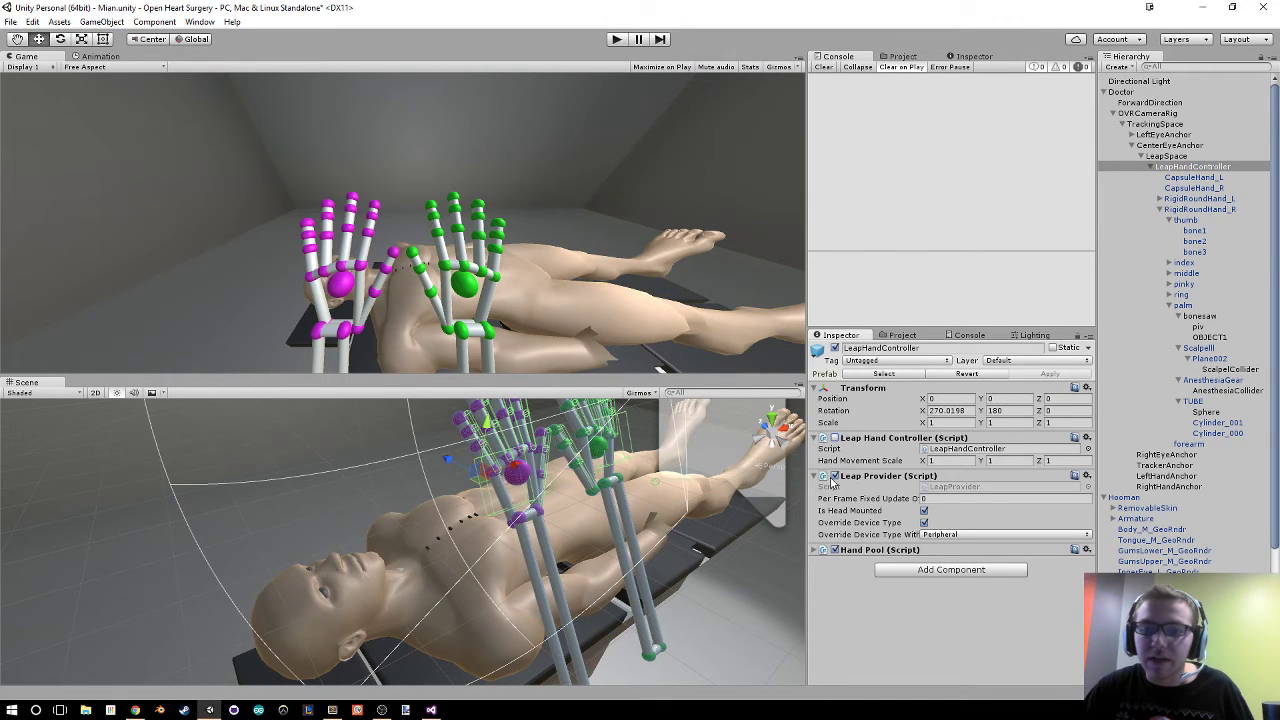
left_click(1178, 158)
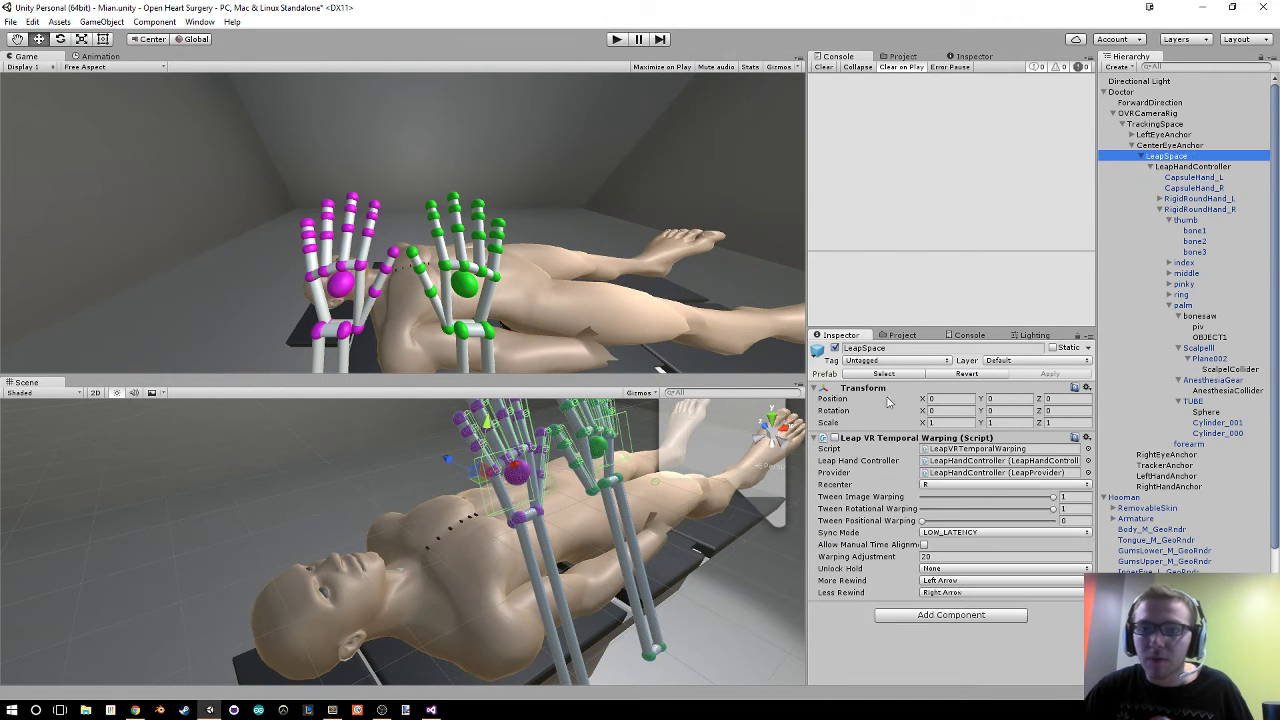
left_click(617, 40)
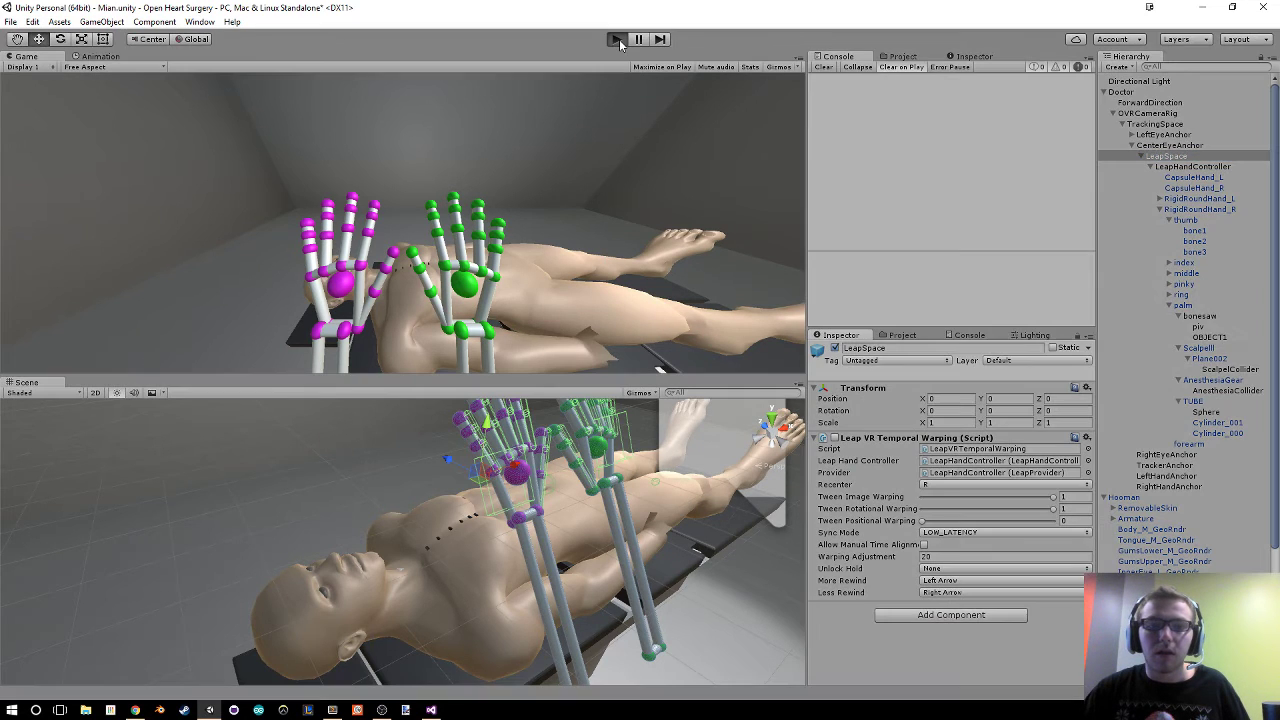